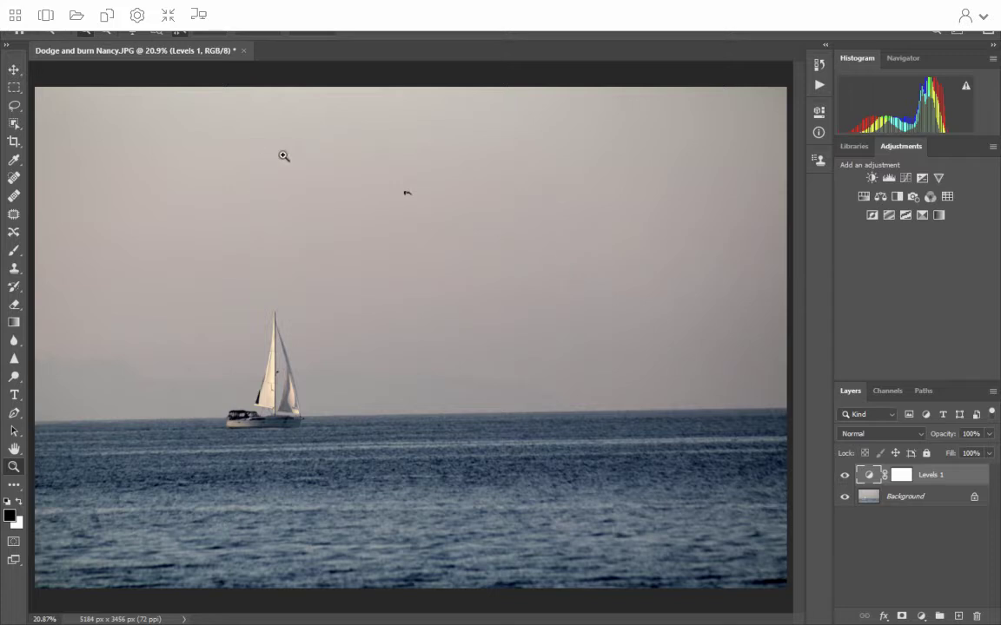
- Start saving the sailboat photo under a new name, choosing to store it on the computer instead of in cloud documents
{"action": "left_click", "coordinate": [292, 168]}
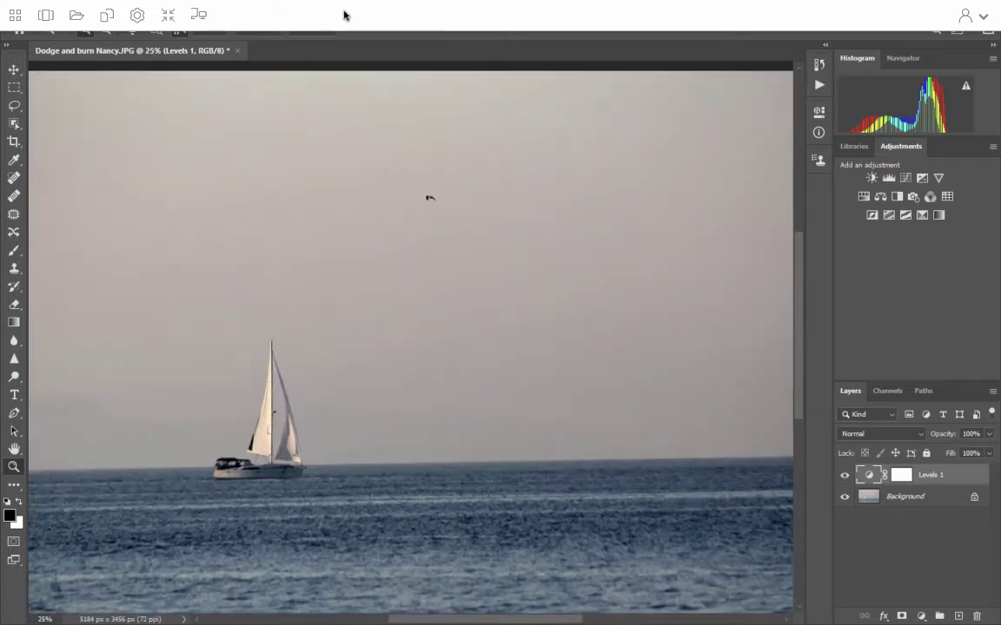
{"action": "left_click", "coordinate": [381, 164]}
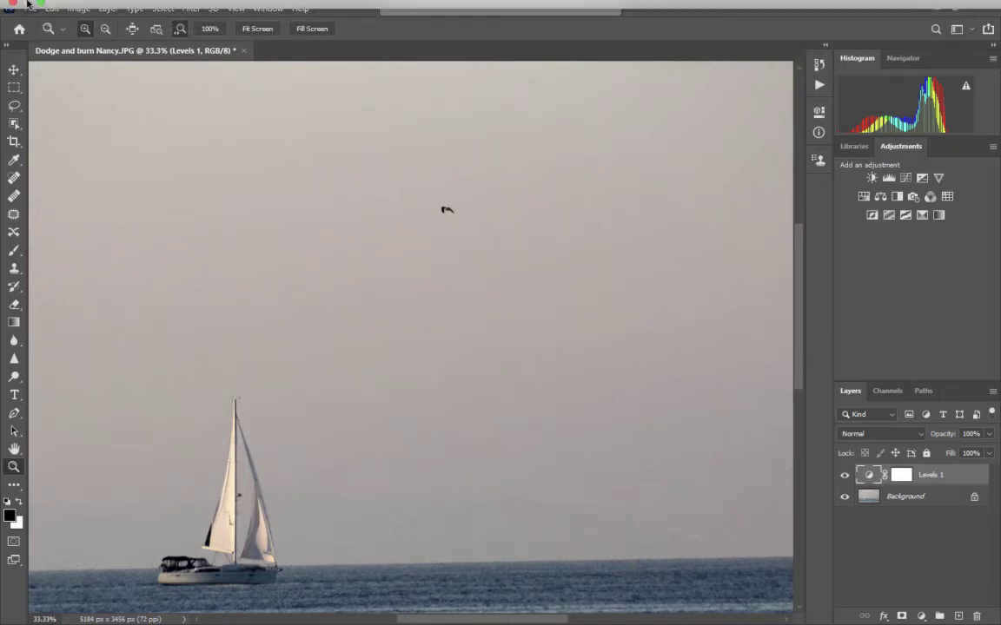
{"action": "left_click", "coordinate": [29, 5]}
{"action": "left_click", "coordinate": [269, 160]}
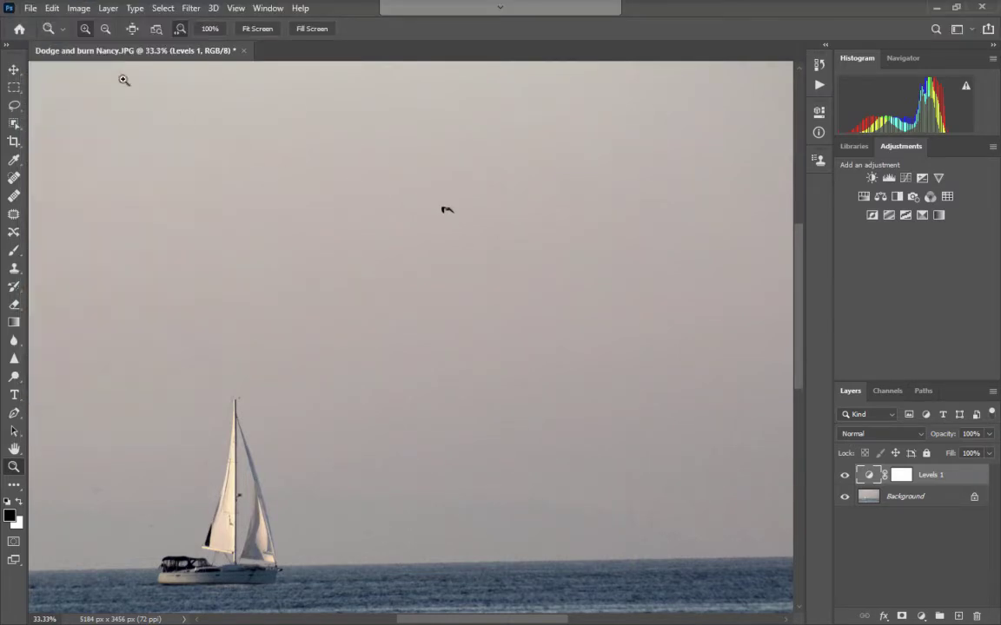
{"action": "left_click", "coordinate": [31, 9]}
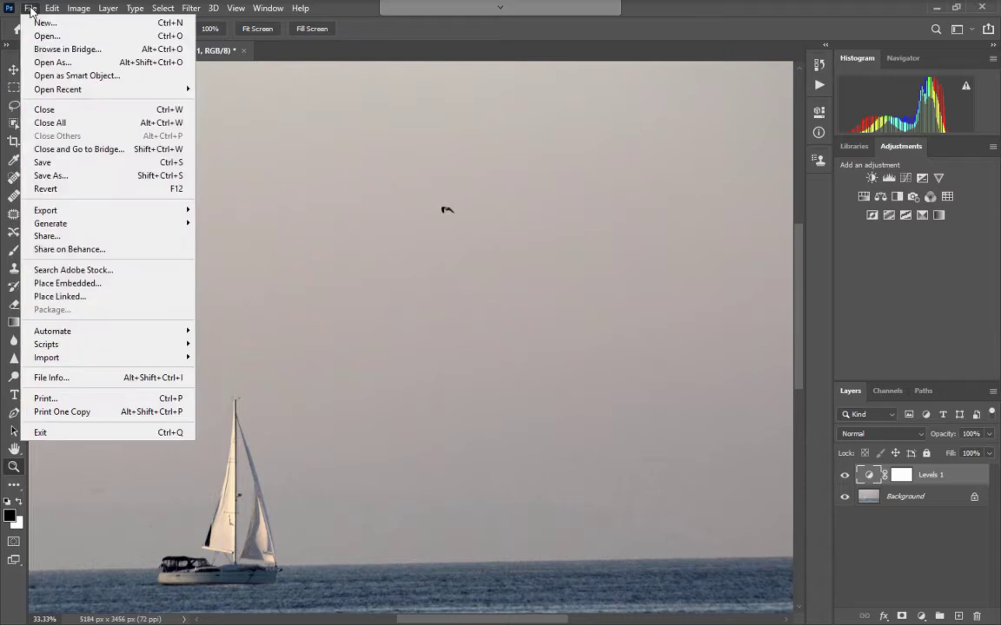
{"action": "left_click", "coordinate": [51, 175]}
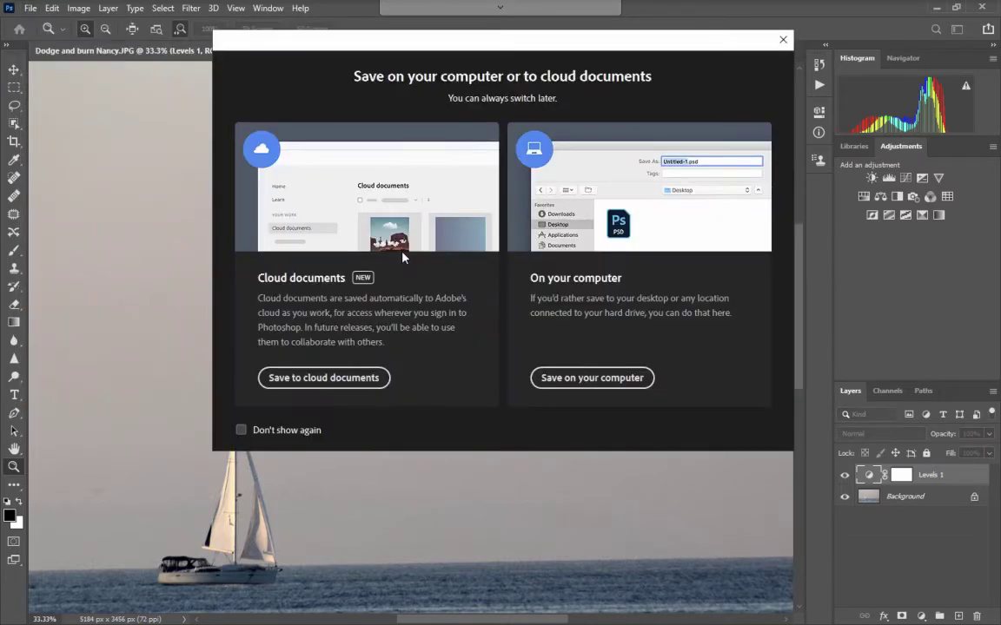
{"action": "left_click", "coordinate": [603, 380]}
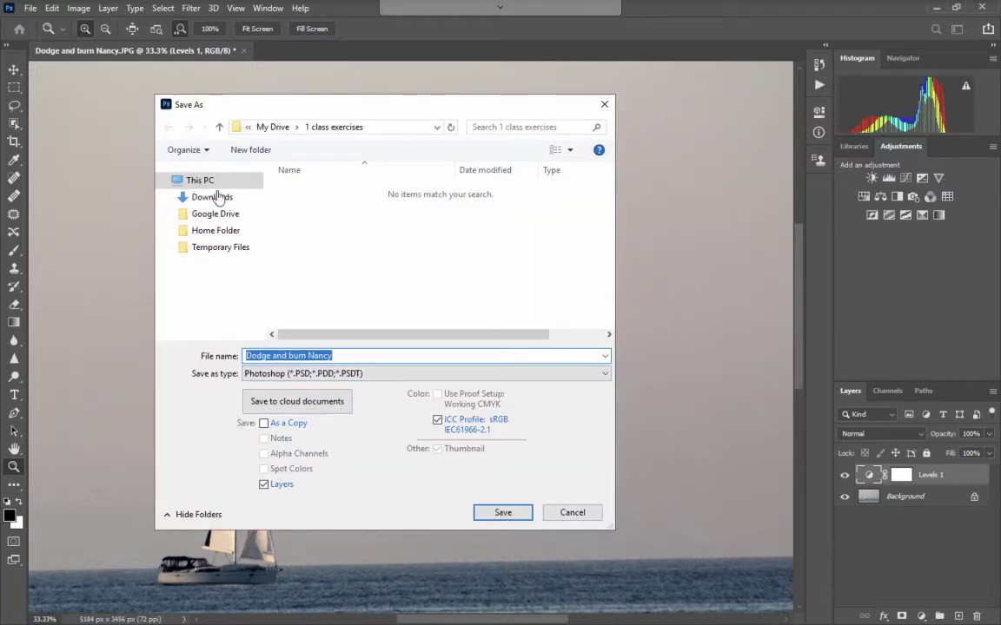
- Set the save location to the 1 class exercises folder inside My Drive on Google Drive
{"action": "double_click", "coordinate": [205, 181]}
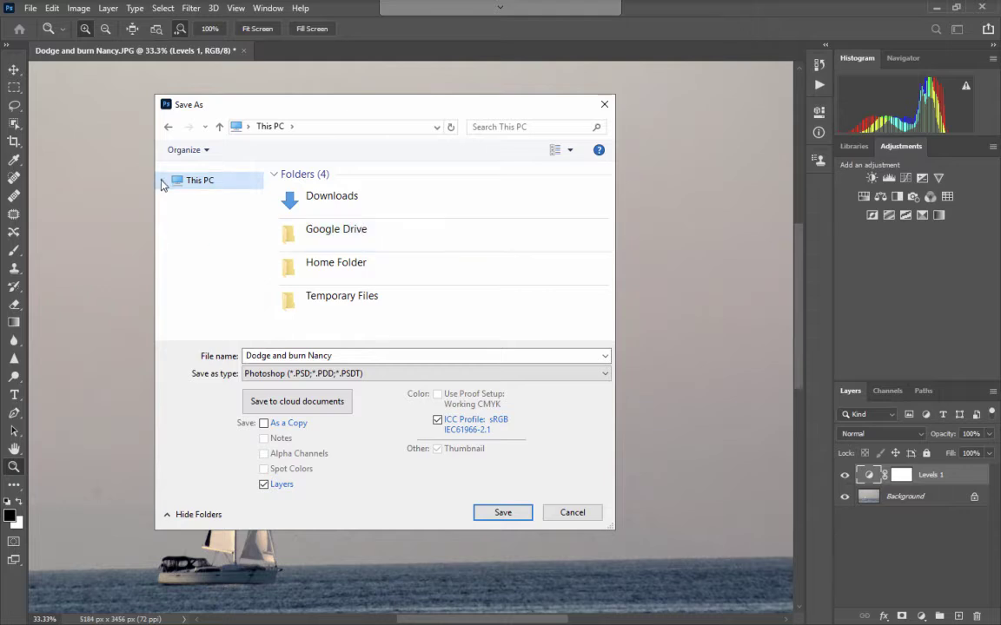
{"action": "left_click", "coordinate": [163, 181]}
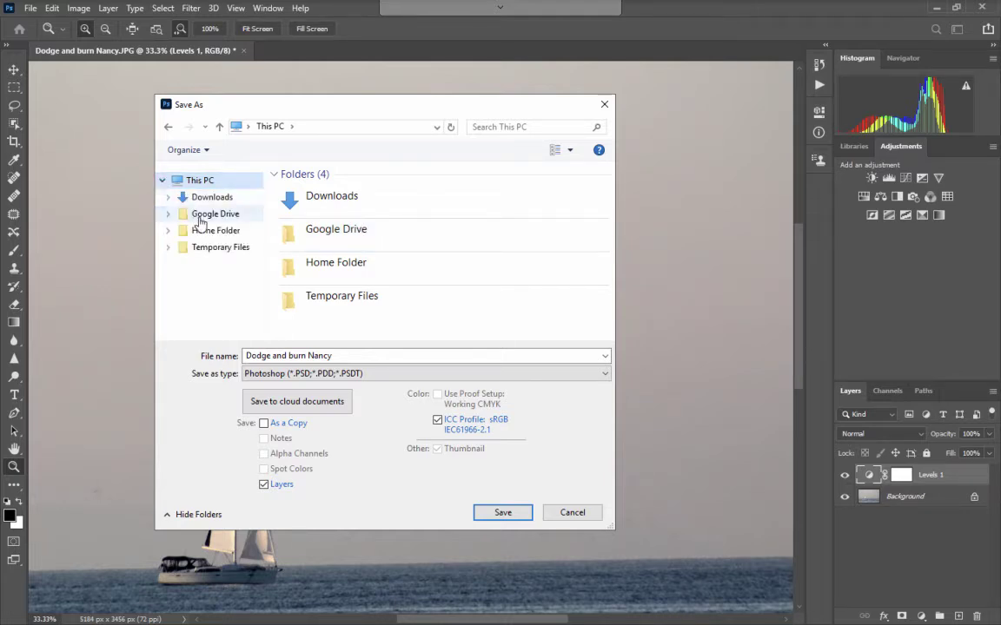
{"action": "left_click", "coordinate": [293, 217]}
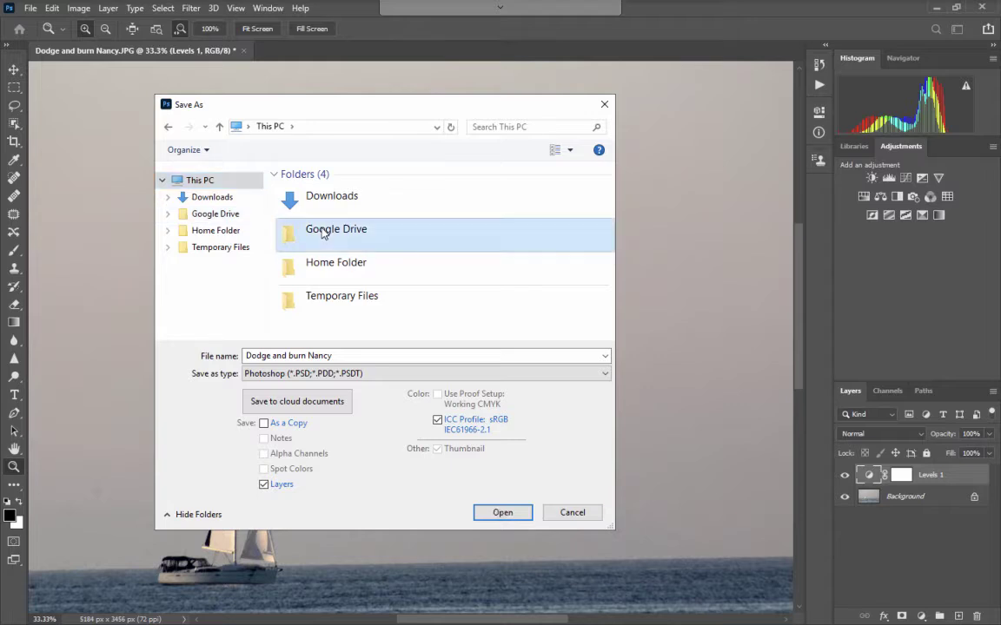
{"action": "double_click", "coordinate": [374, 230]}
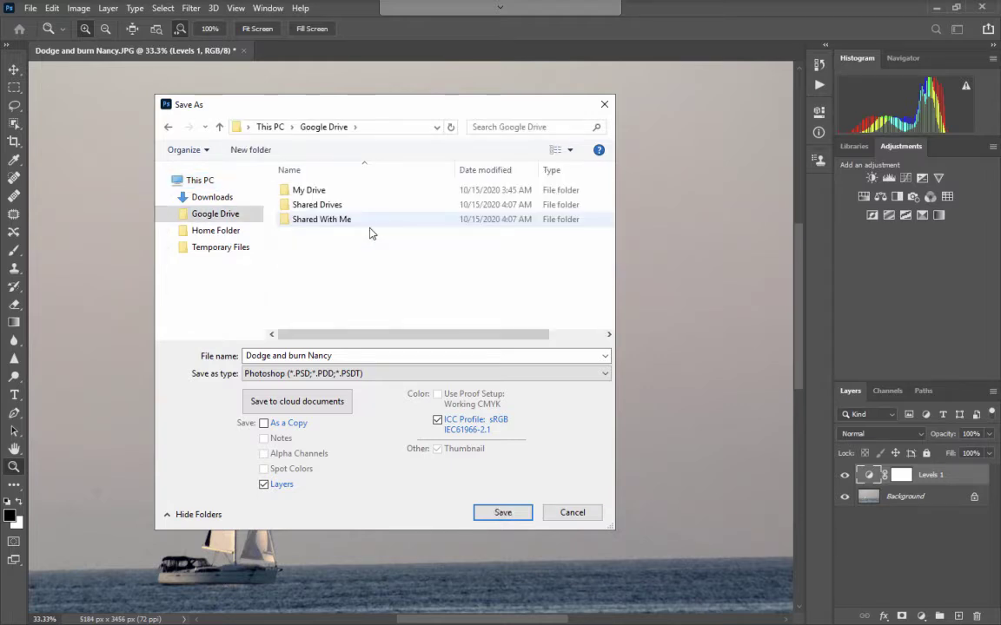
{"action": "double_click", "coordinate": [310, 191]}
{"action": "double_click", "coordinate": [314, 192]}
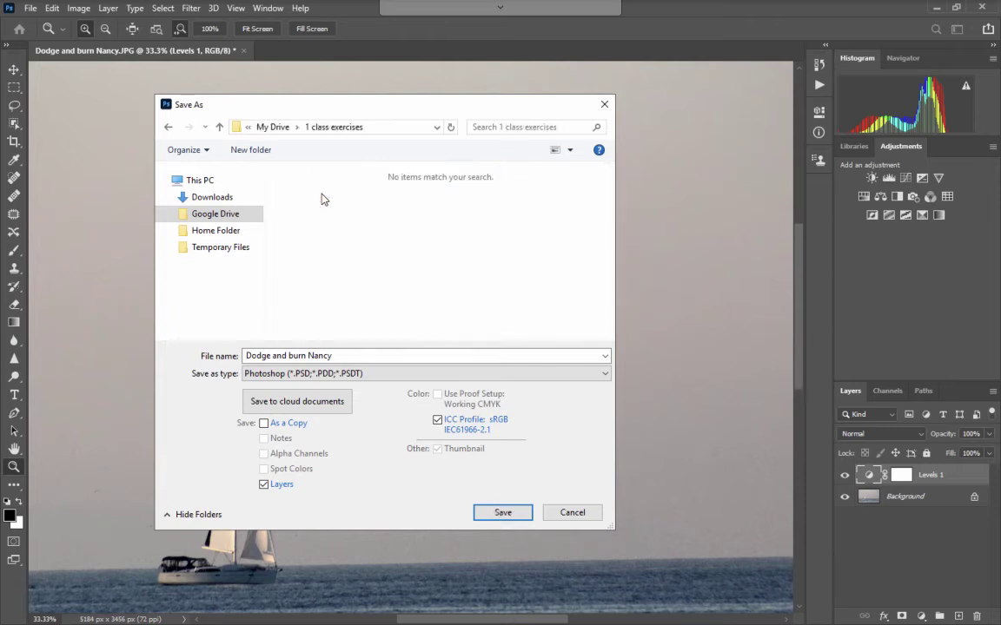
{"action": "left_click", "coordinate": [167, 127]}
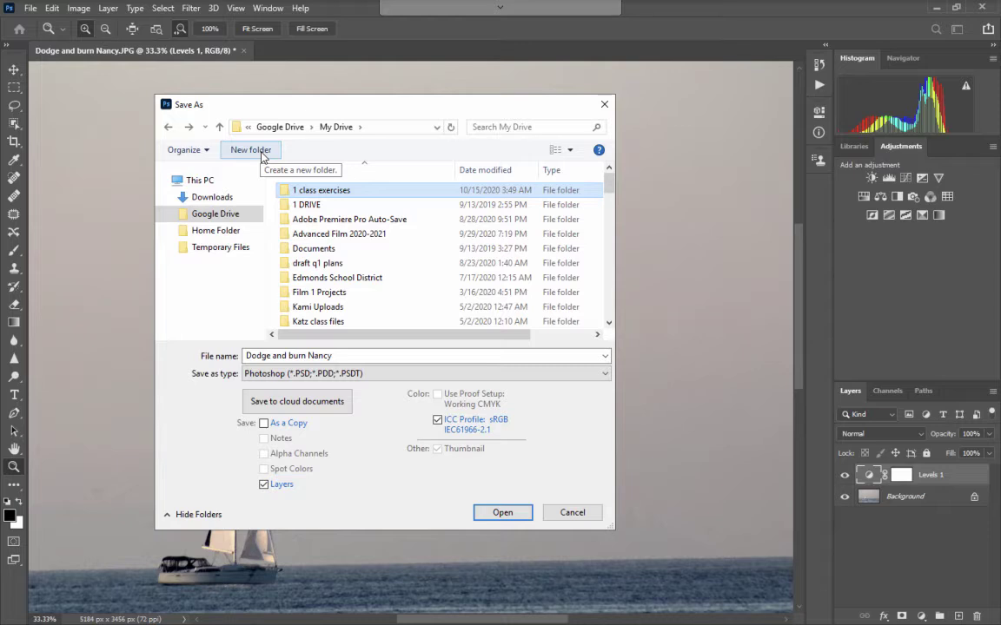
{"action": "double_click", "coordinate": [332, 193]}
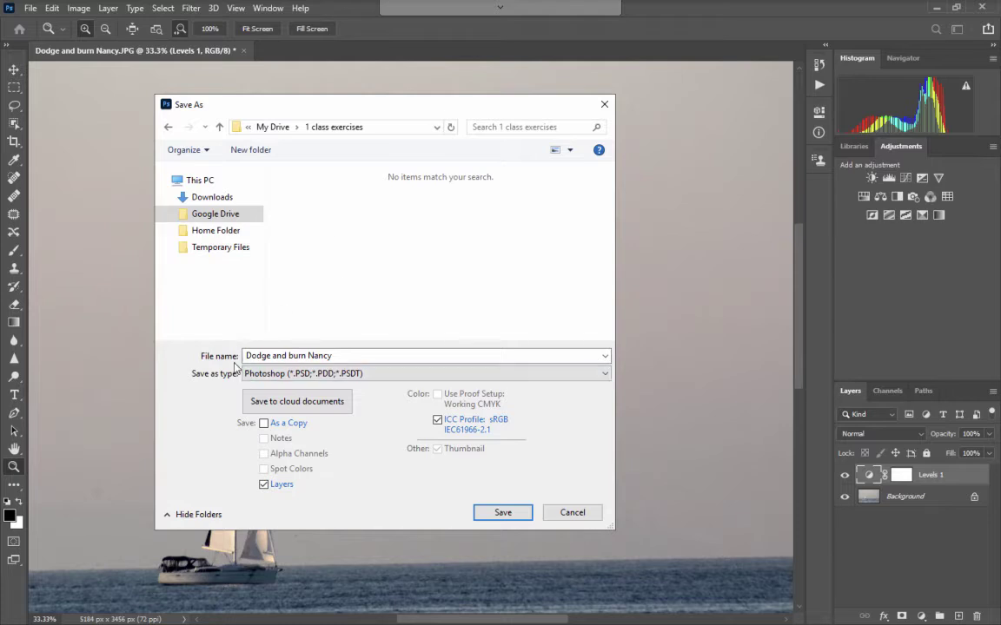
- Name the file sailboat and save it in Photoshop format with layers and Maximize Compatibility enabled
{"action": "left_click_drag", "start_coordinate": [340, 355], "coordinate": [242, 357]}
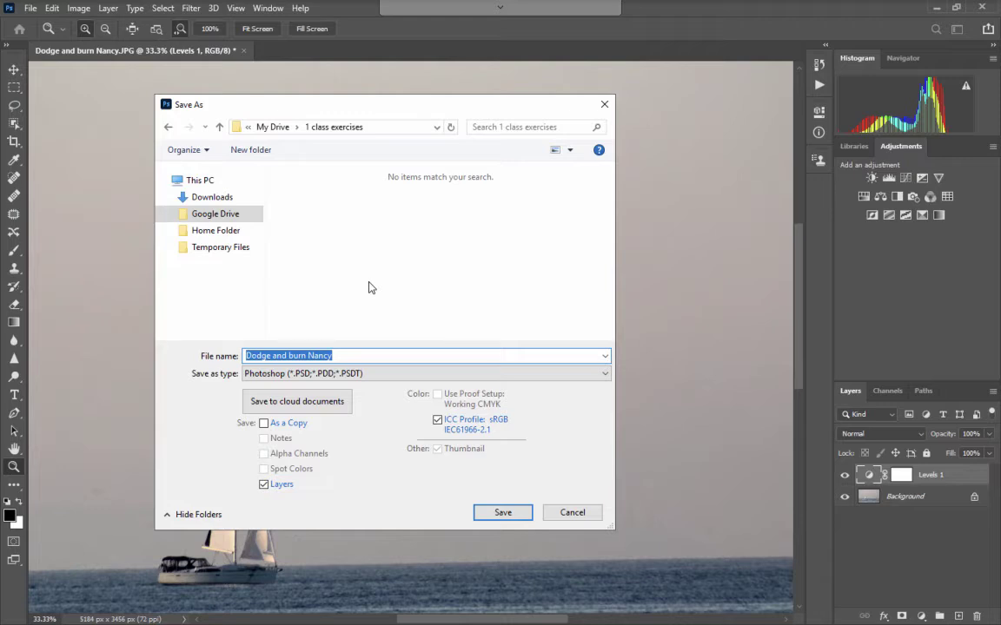
{"action": "type", "text": "sailboat"}
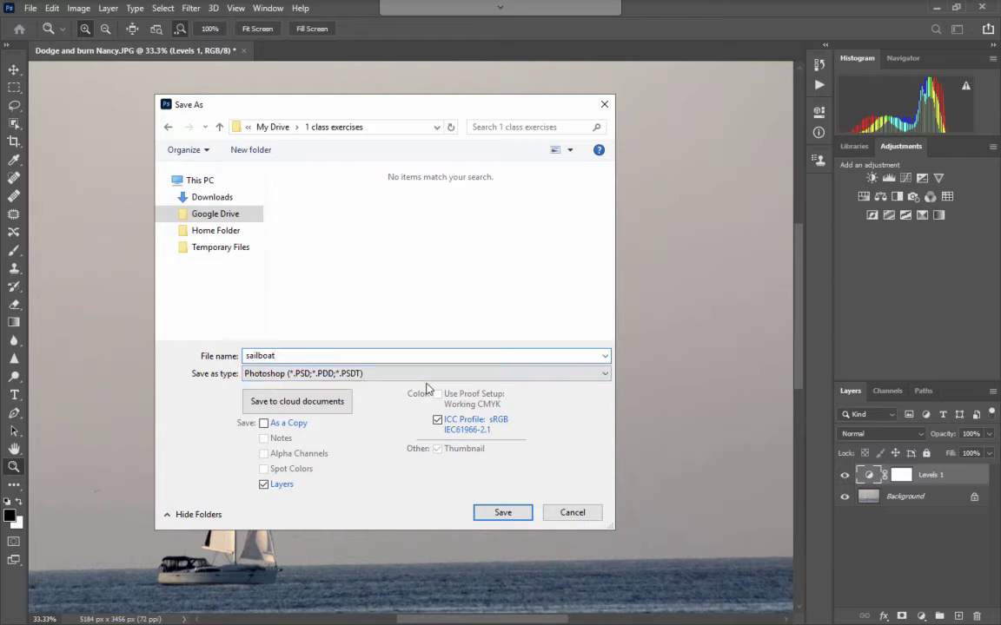
{"action": "left_click", "coordinate": [502, 513]}
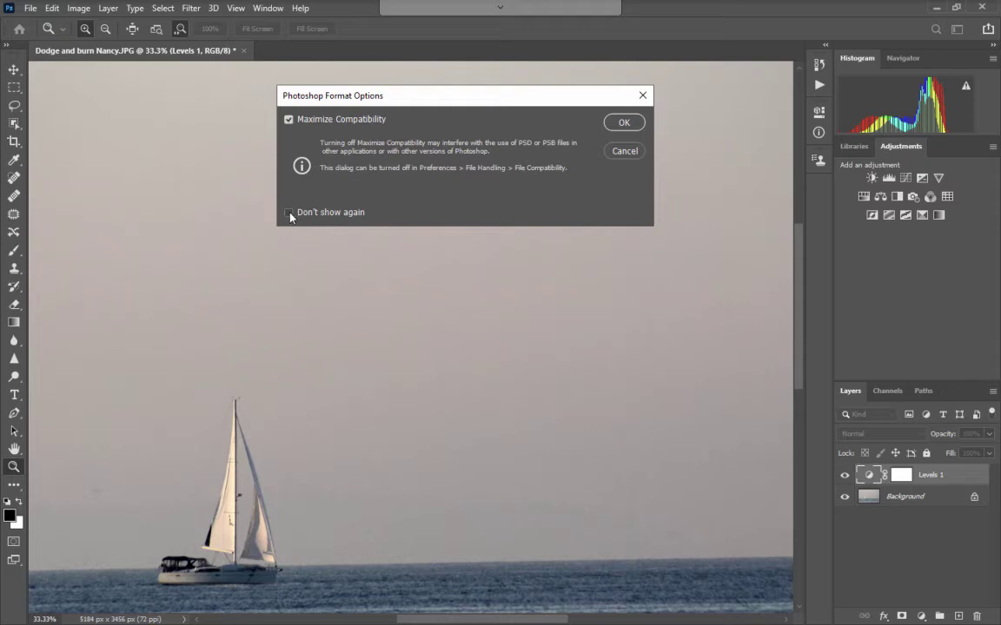
{"action": "left_click", "coordinate": [622, 125]}
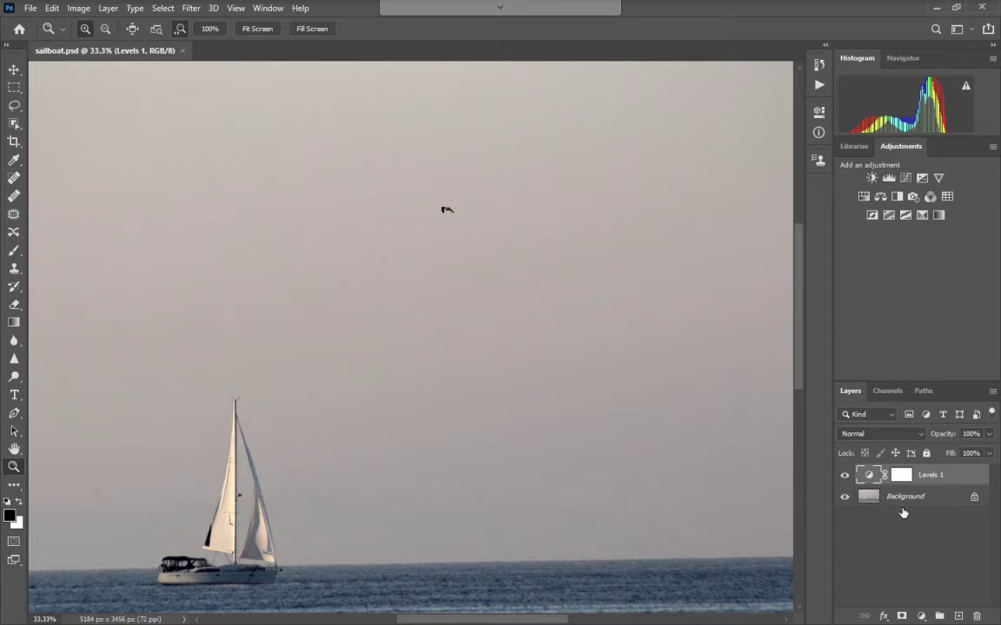
- Review the settings of the Levels 1 adjustment layer
{"action": "left_click", "coordinate": [818, 111]}
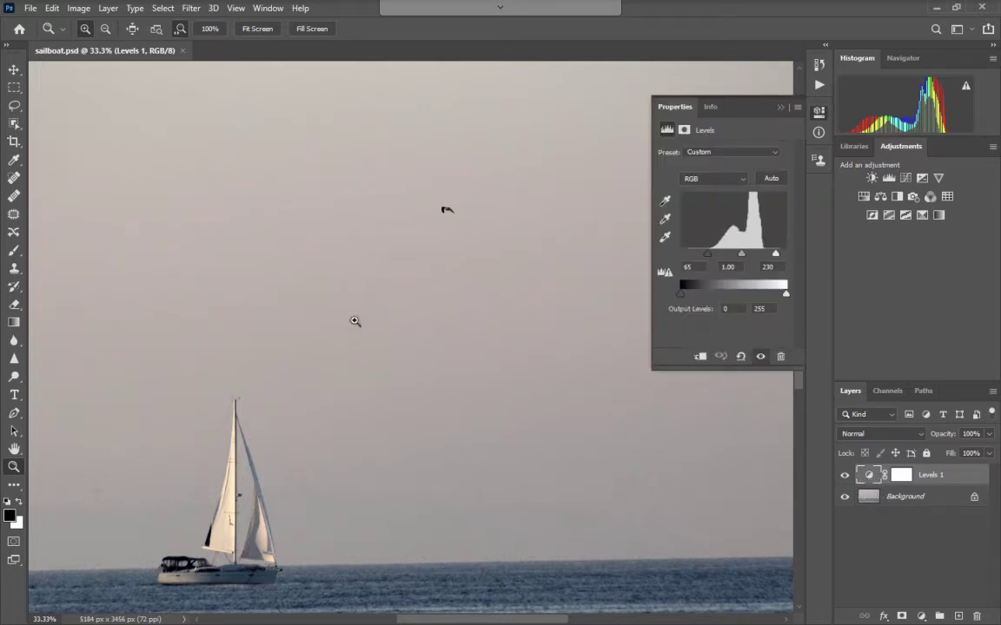
{"action": "left_click", "coordinate": [779, 108]}
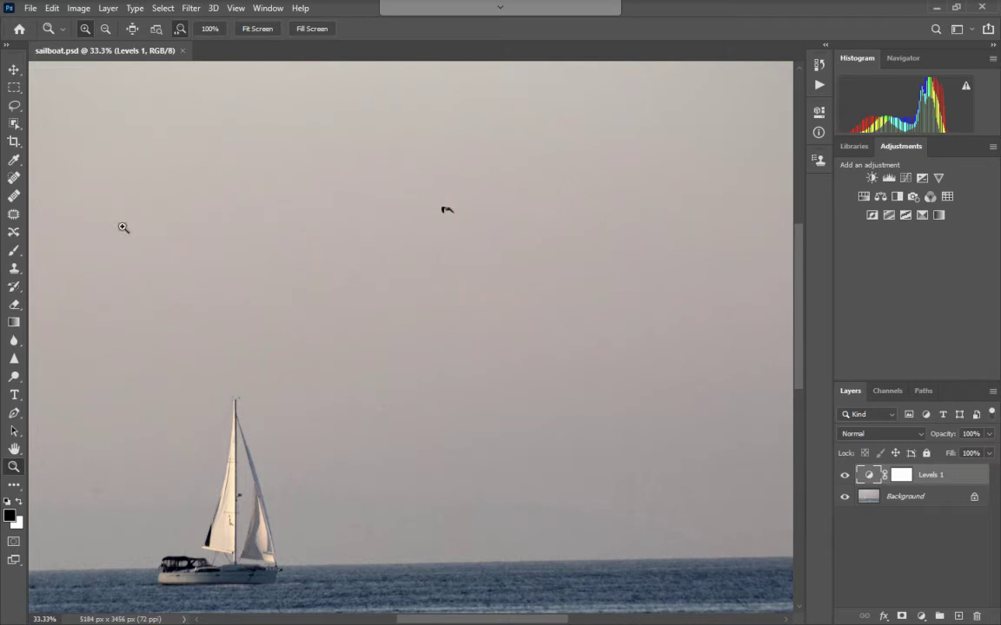
- Start another save on the computer and go to My Drive's 1 class exercises folder on Google Drive
{"action": "left_click", "coordinate": [30, 9]}
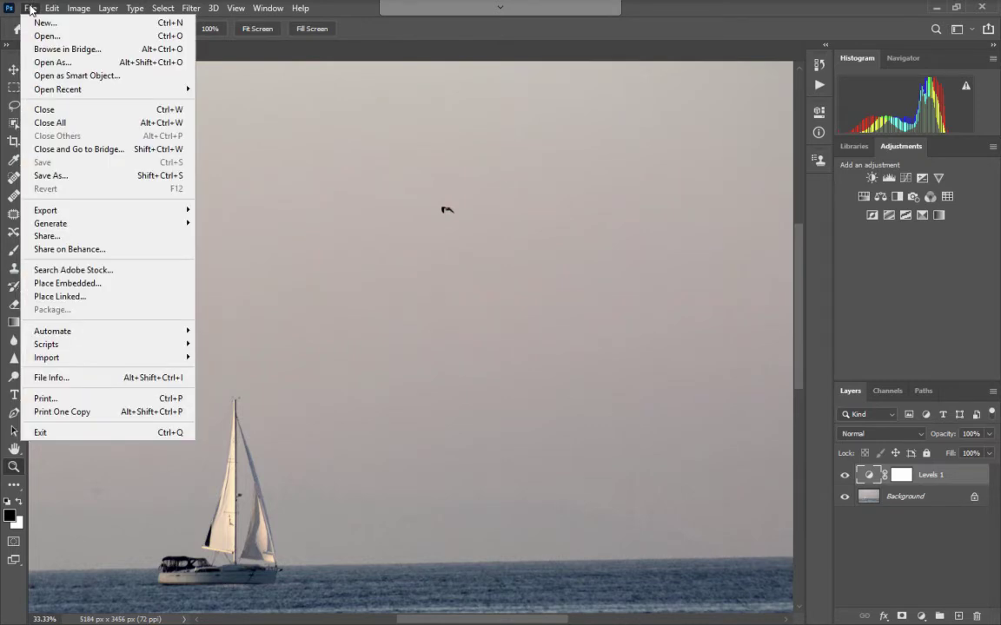
{"action": "left_click", "coordinate": [50, 176]}
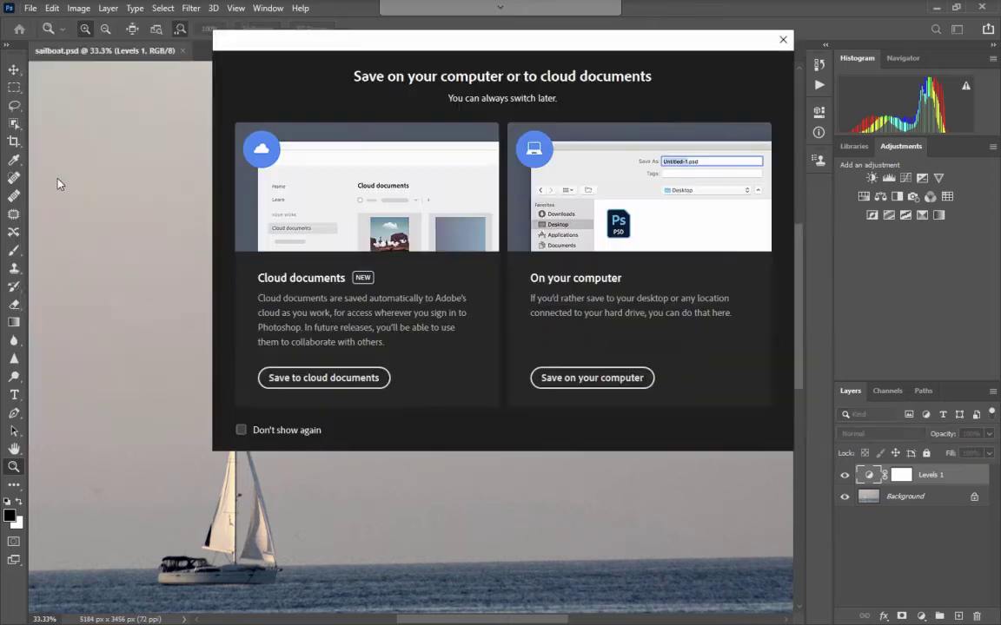
{"action": "left_click", "coordinate": [595, 380]}
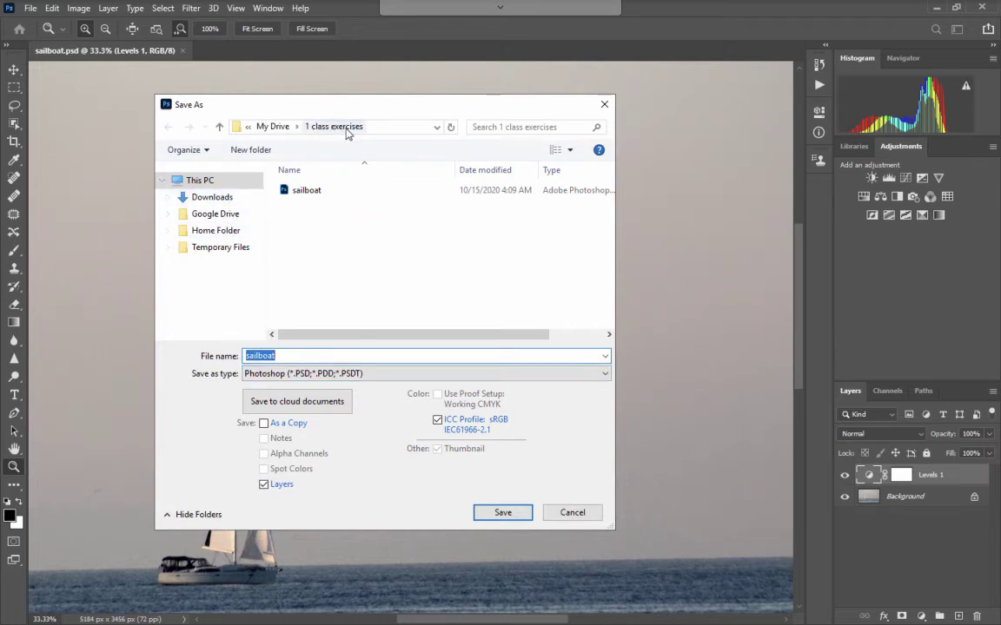
{"action": "left_click", "coordinate": [202, 218]}
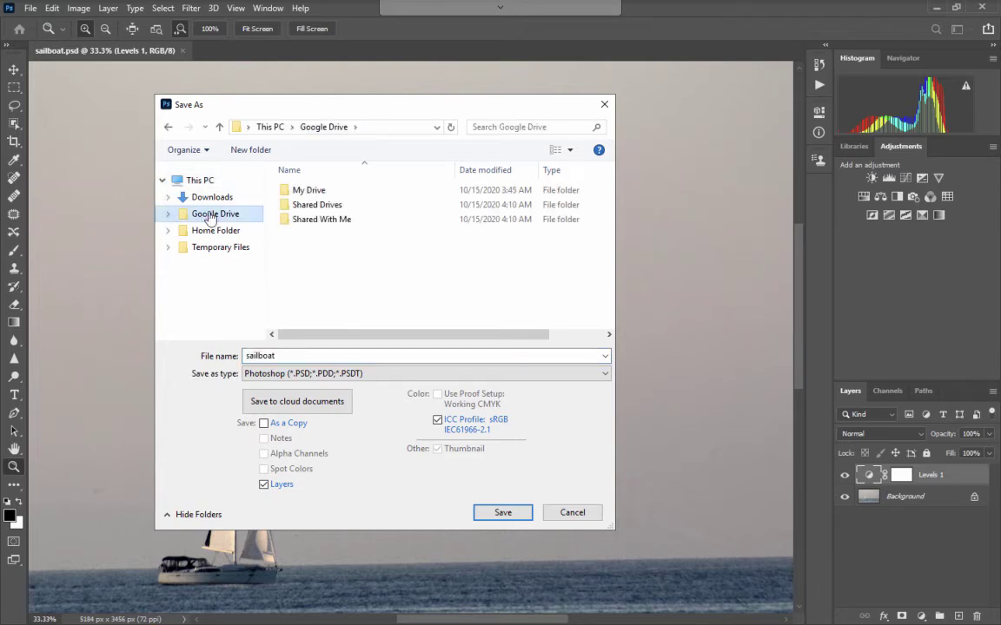
{"action": "left_click", "coordinate": [315, 195]}
{"action": "double_click", "coordinate": [314, 195]}
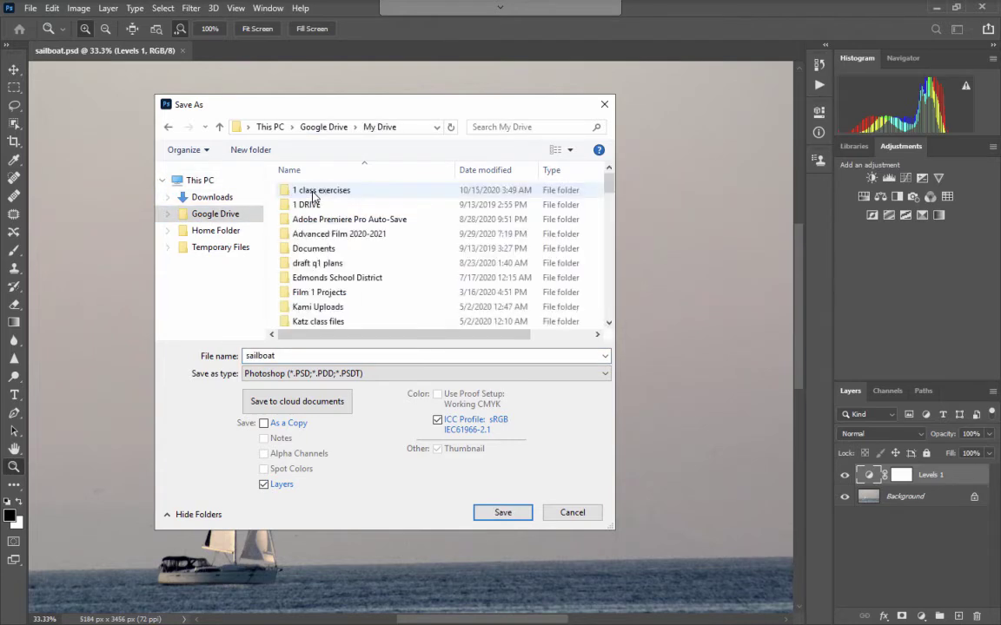
{"action": "double_click", "coordinate": [308, 191]}
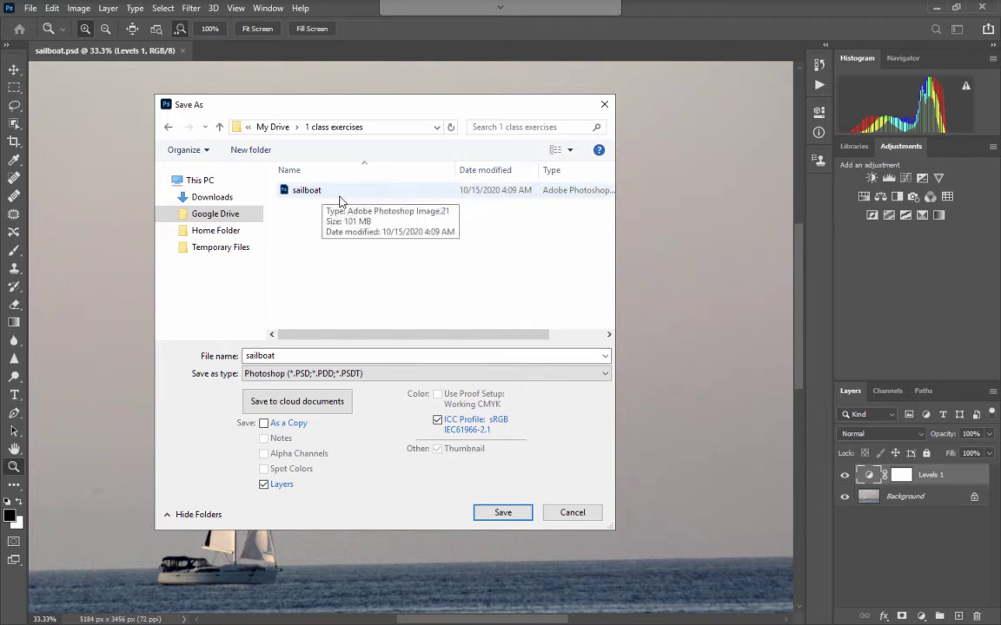
- Choose JPEG as the file type for the sailboat copy and save it
{"action": "left_click", "coordinate": [248, 377]}
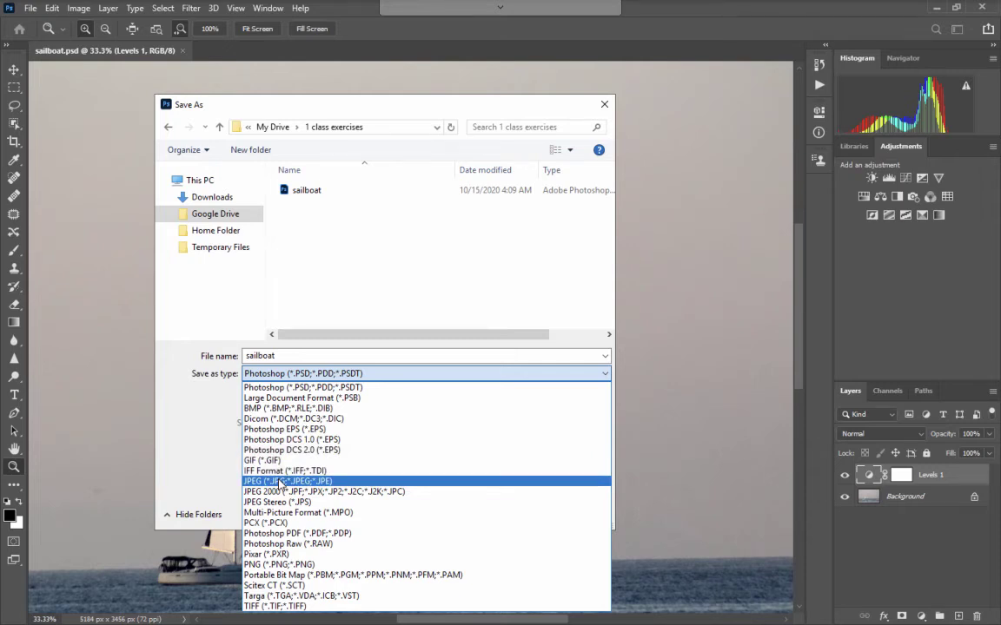
{"action": "left_click", "coordinate": [326, 482]}
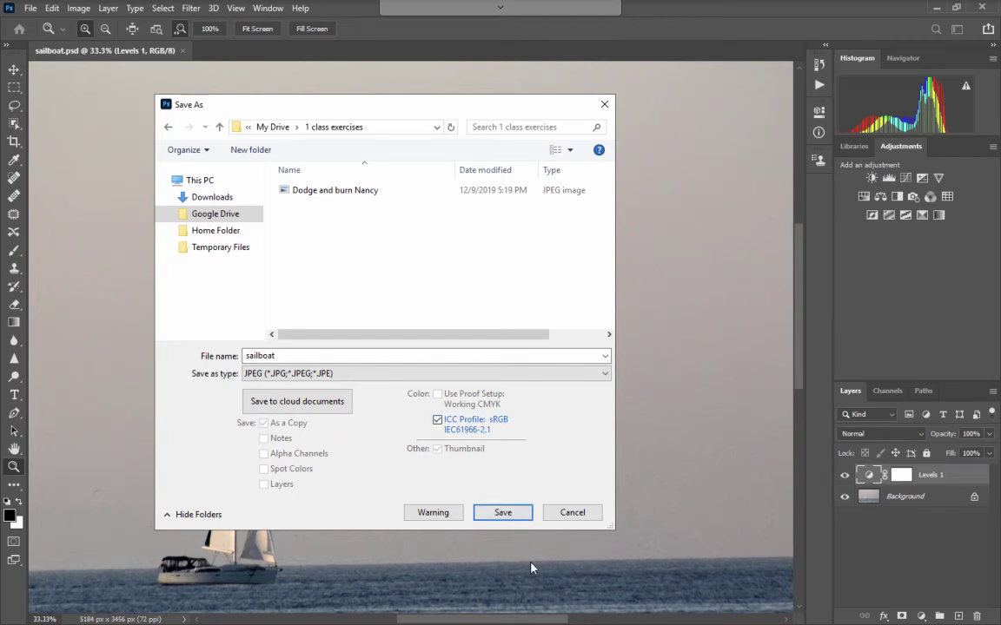
{"action": "left_click", "coordinate": [504, 513]}
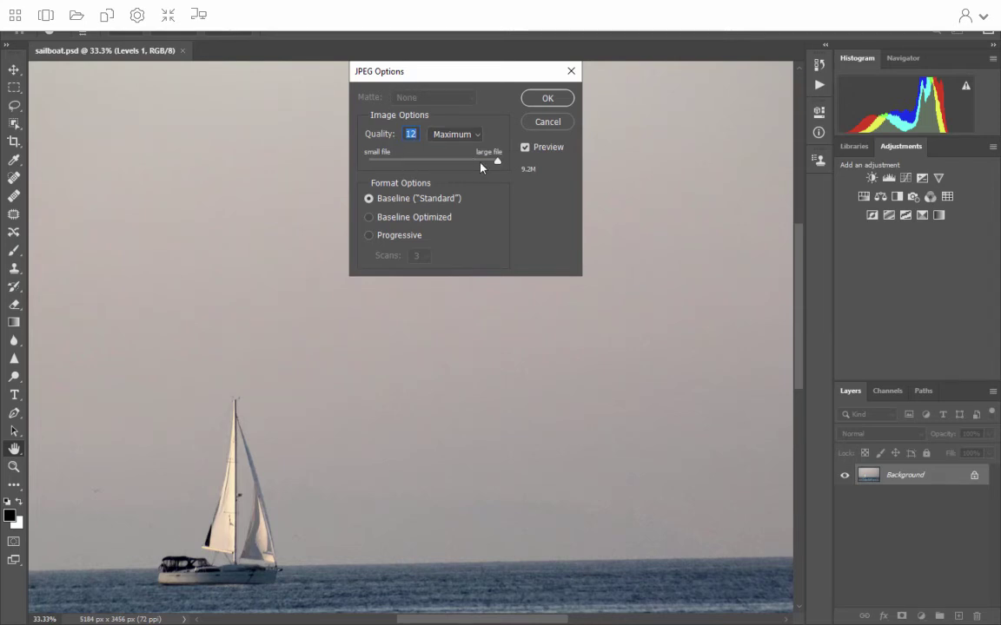
- Set the JPEG image quality to 12, Maximum, and confirm the JPEG options
{"action": "left_click_drag", "start_coordinate": [497, 159], "coordinate": [501, 160]}
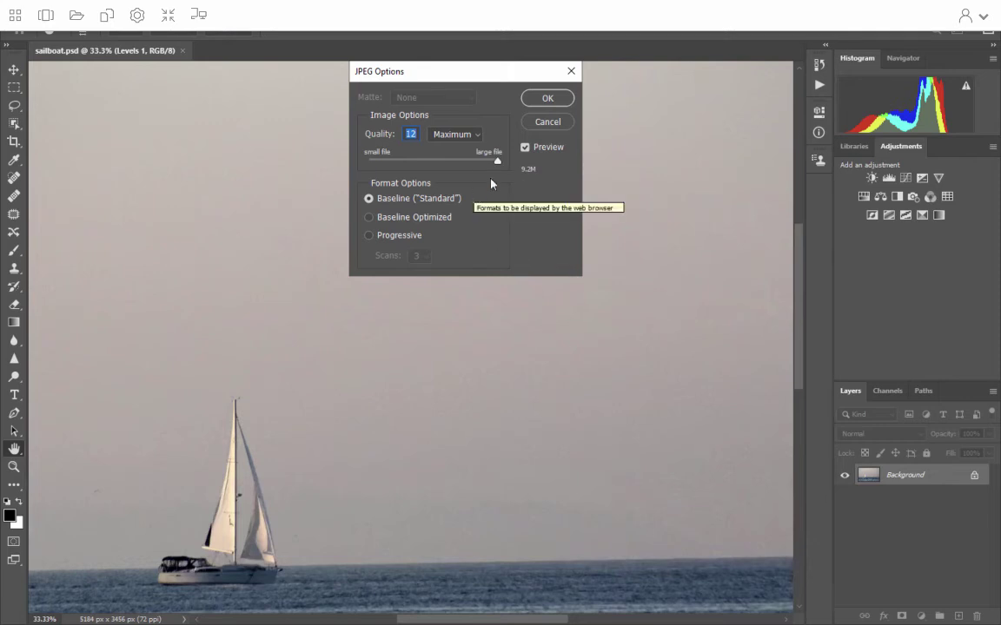
{"action": "left_click", "coordinate": [497, 161]}
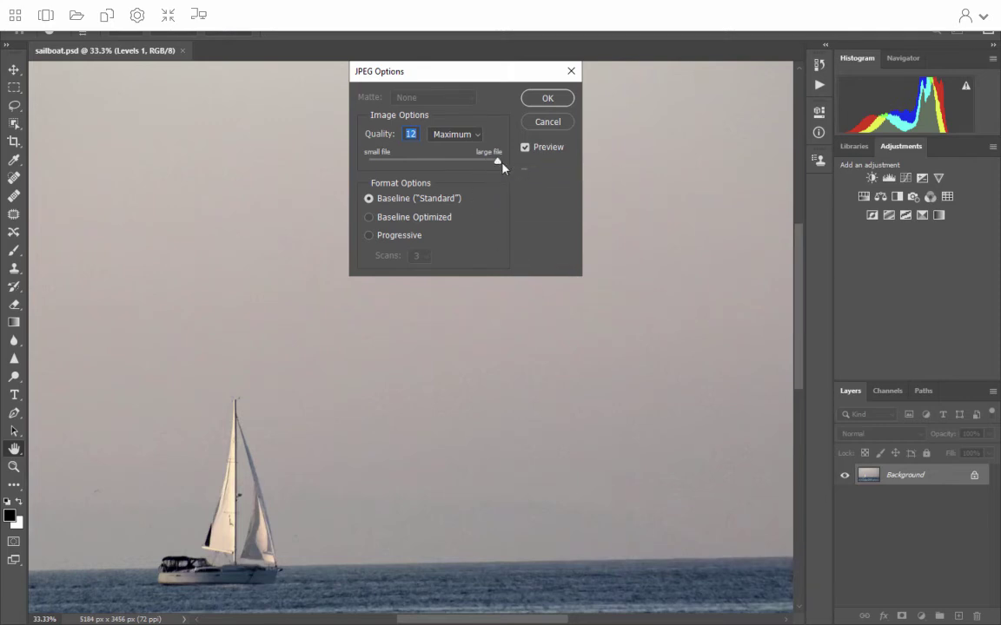
{"action": "left_click", "coordinate": [396, 162]}
{"action": "left_click", "coordinate": [438, 162]}
{"action": "left_click_drag", "start_coordinate": [438, 161], "coordinate": [509, 160]}
{"action": "left_click", "coordinate": [441, 135]}
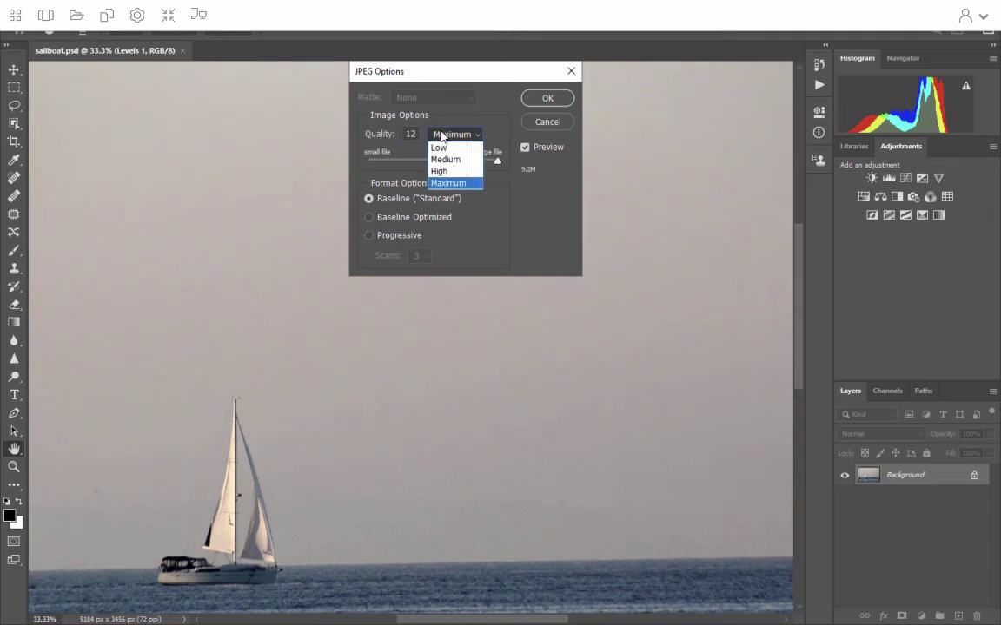
{"action": "left_click", "coordinate": [448, 183]}
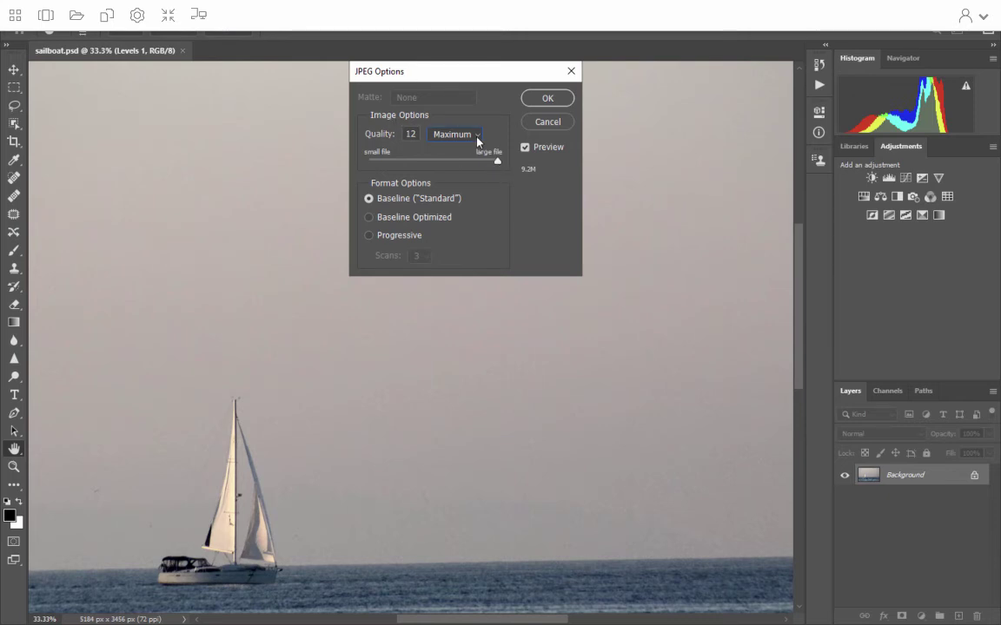
{"action": "left_click", "coordinate": [545, 97]}
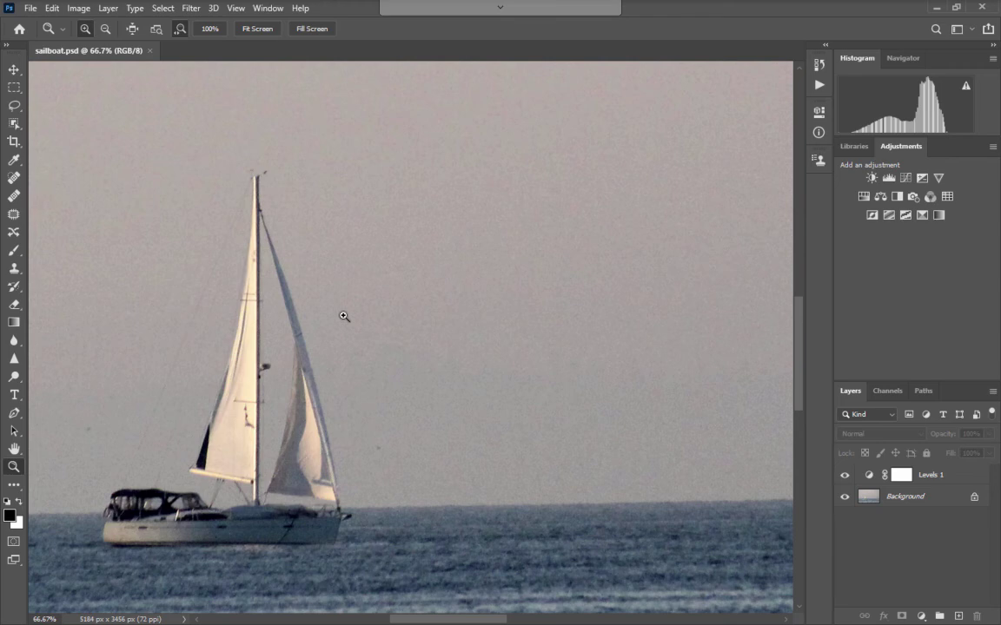
- Leave the streaming session's full-screen view and bring up Photoshop's file commands
{"action": "key", "text": "Escape"}
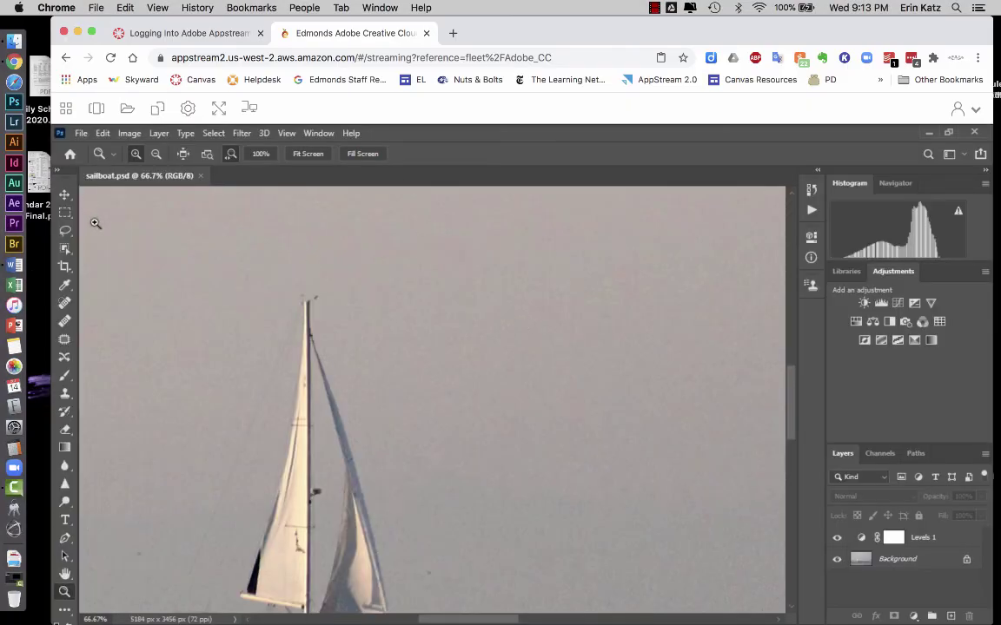
{"action": "left_click", "coordinate": [79, 132]}
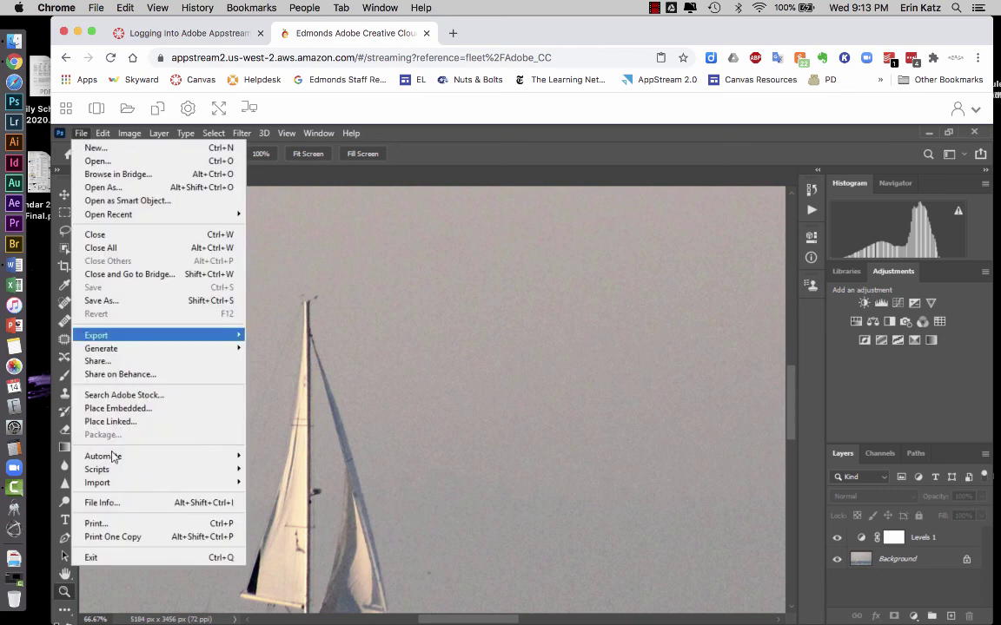